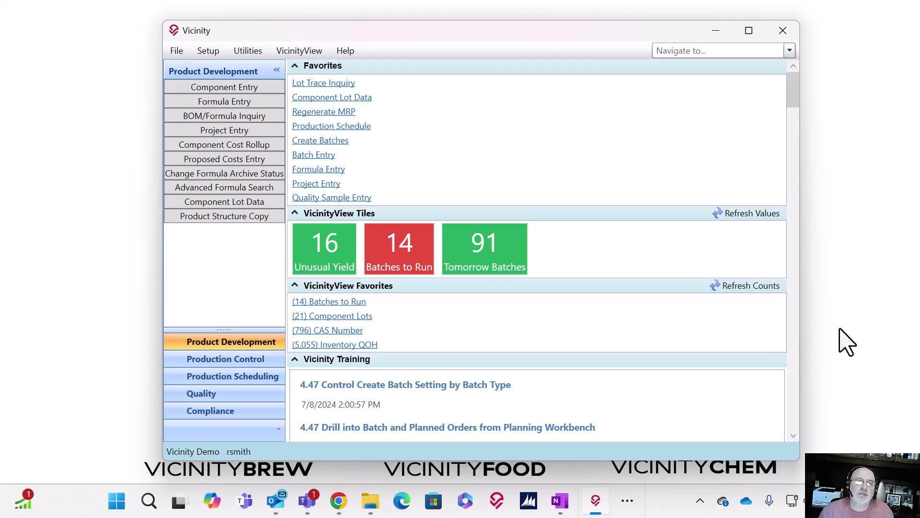
Open Batch Entry and load the planned VICINITY RED mix batch WE-0720
click(301, 154)
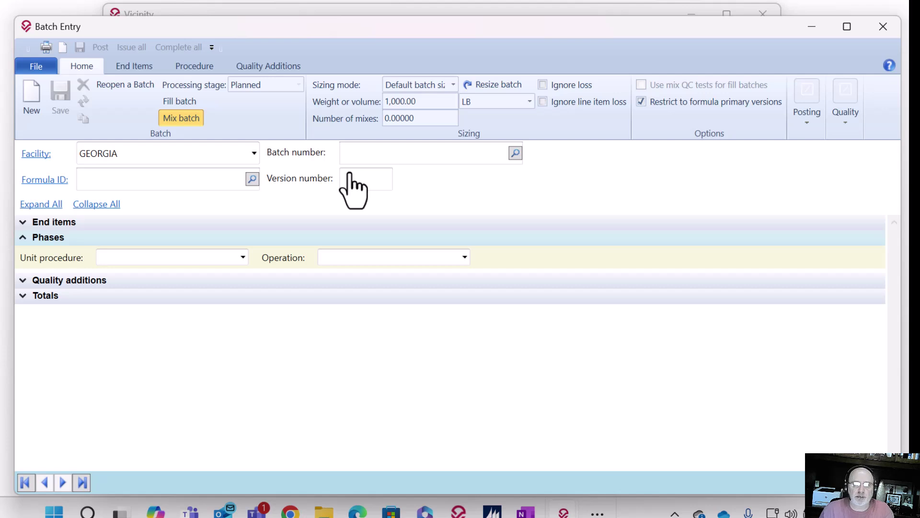
click(516, 154)
scroll(404, 230, down, 10)
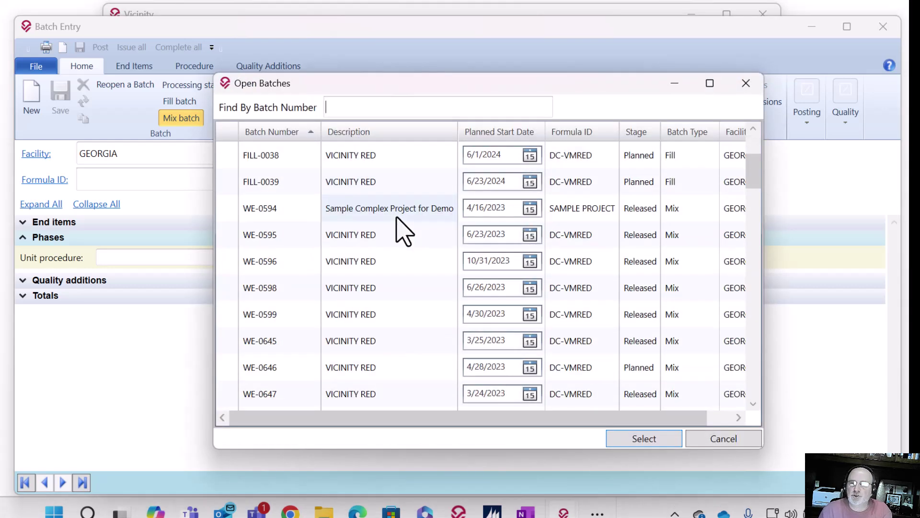
drag(757, 194, 747, 410)
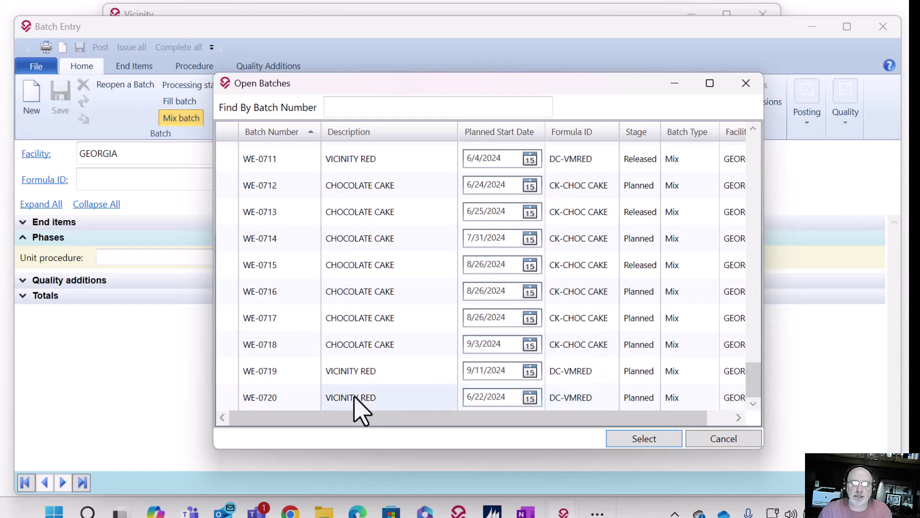
double_click(360, 410)
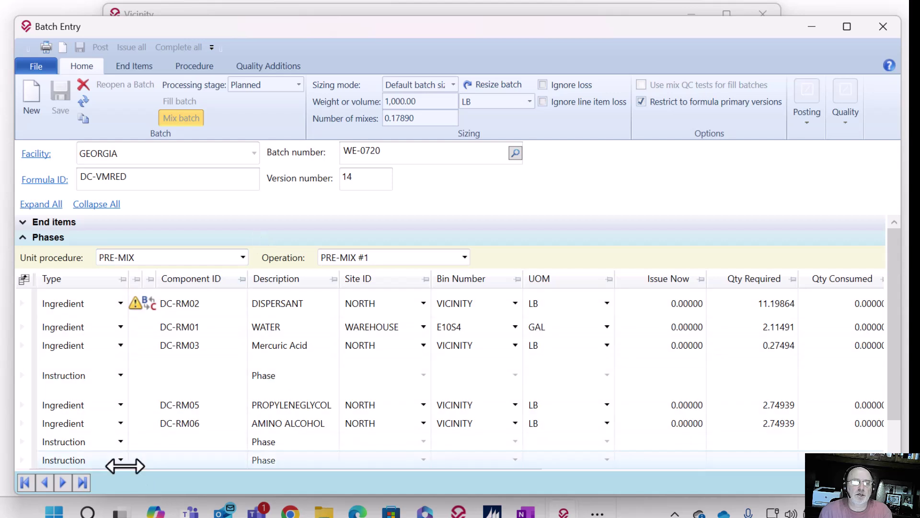
Change the type of the last Instruction line in the PRE-MIX #1 phases to Ingredient, leaving its component blank
click(104, 463)
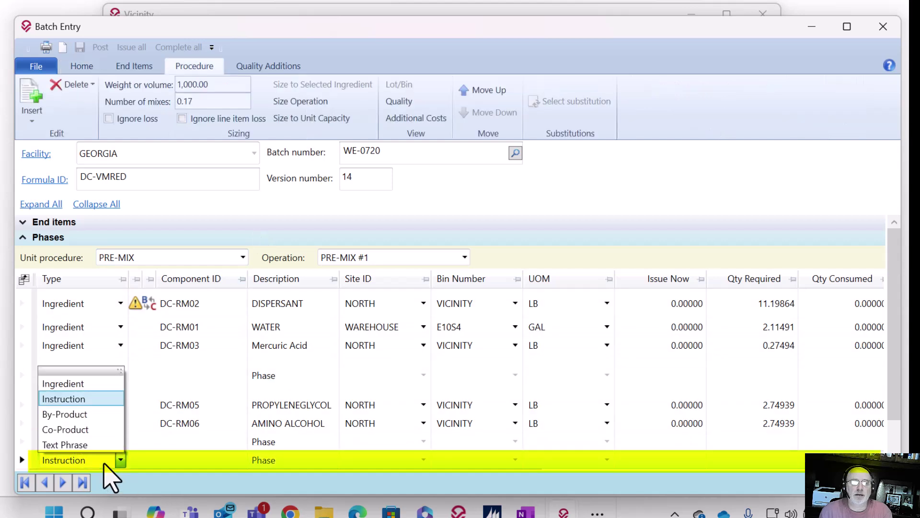
click(97, 389)
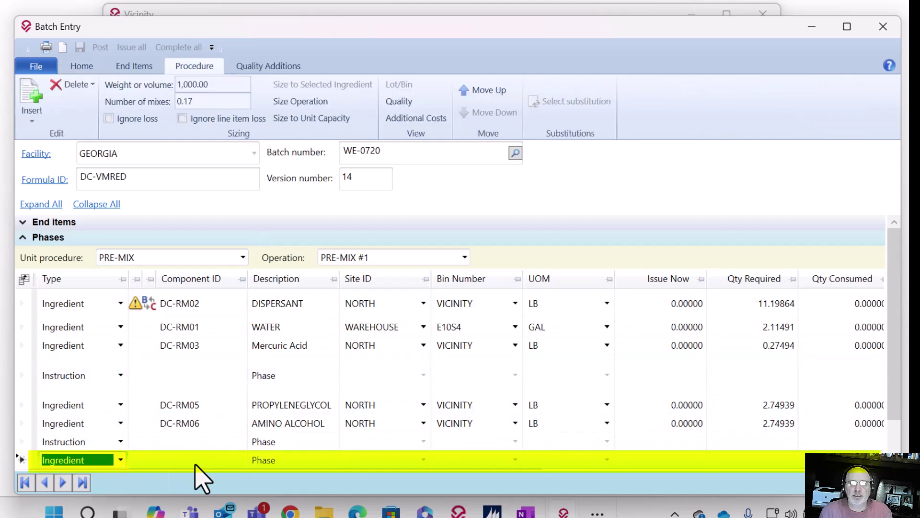
click(227, 466)
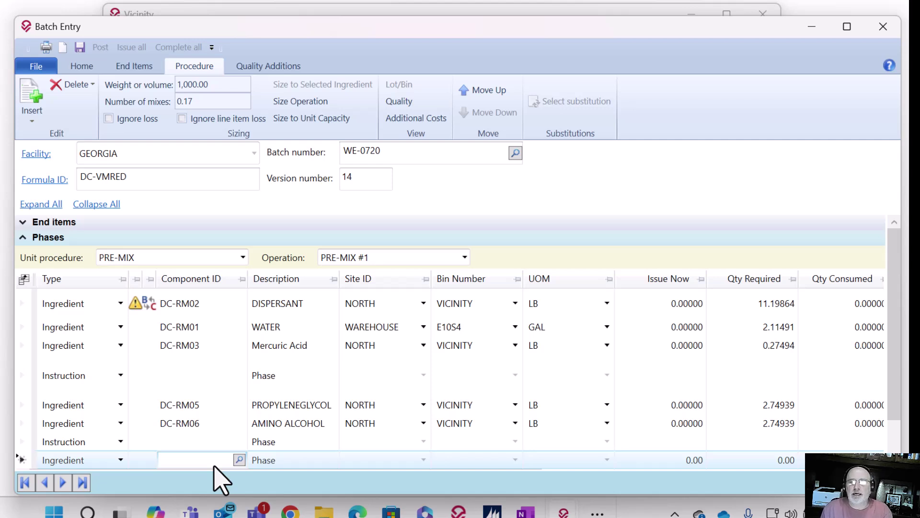
click(269, 462)
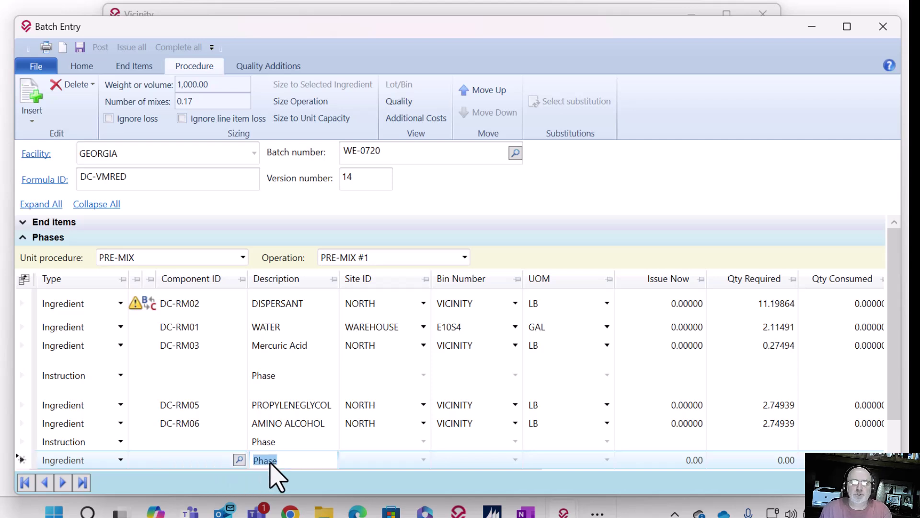
click(200, 461)
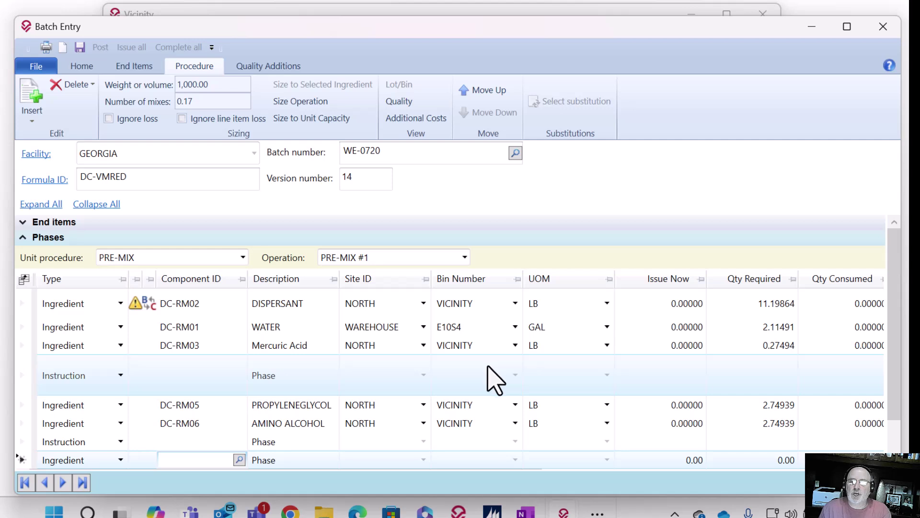
click(681, 463)
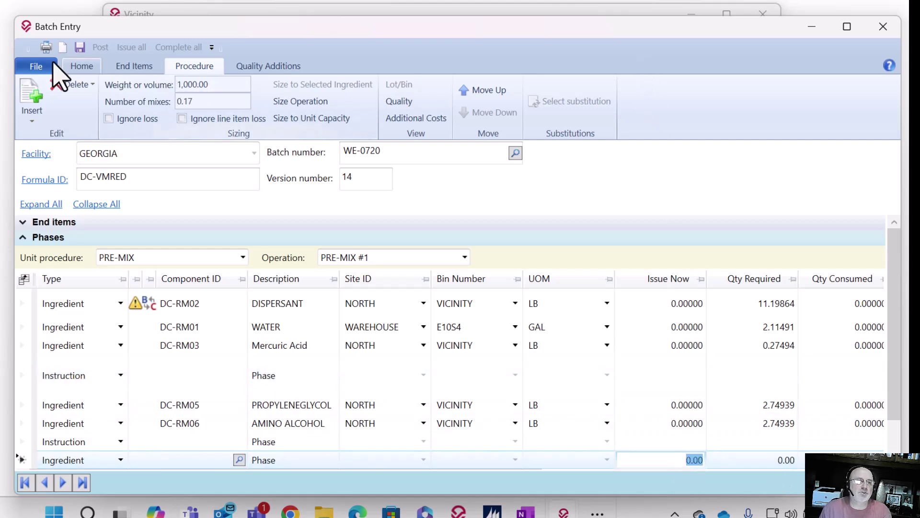
Set the batch's processing stage to Released
click(79, 67)
click(256, 85)
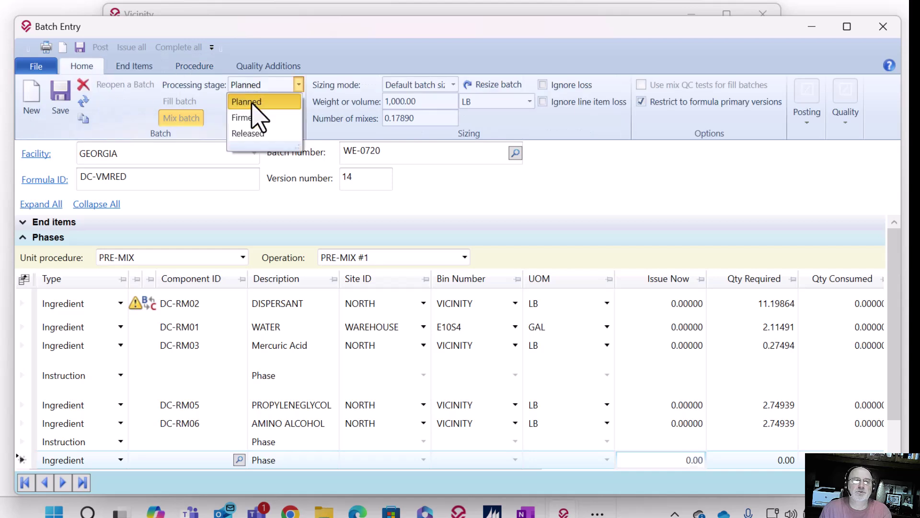
click(254, 134)
Open the lot selection for the blank ingredient line and search for lot number AAA
click(195, 461)
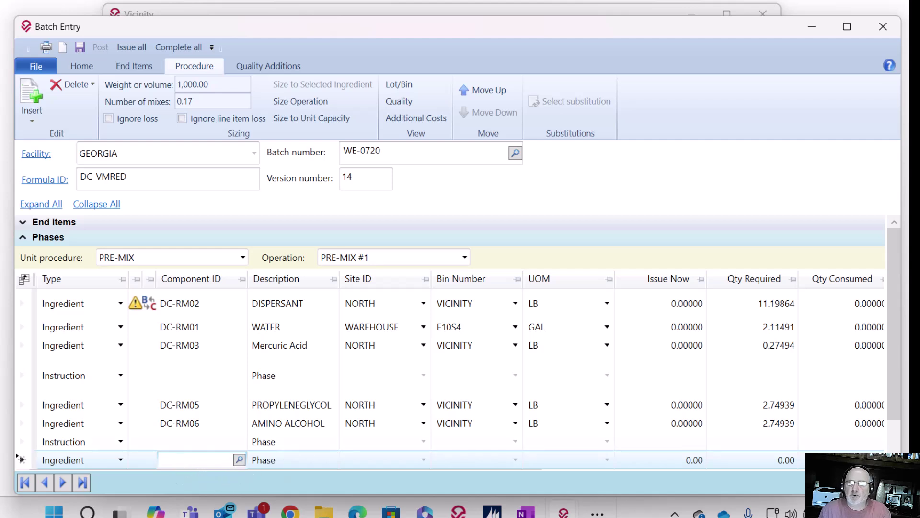
drag(897, 369, 872, 432)
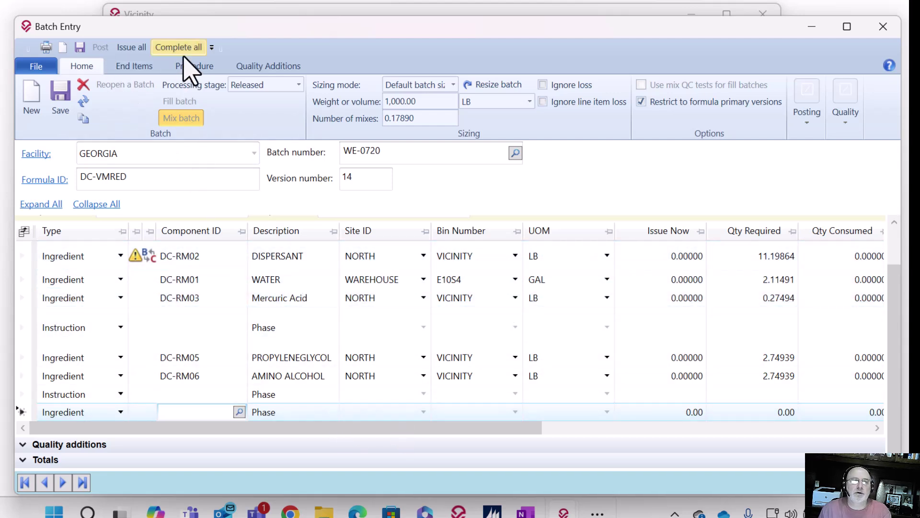
click(194, 65)
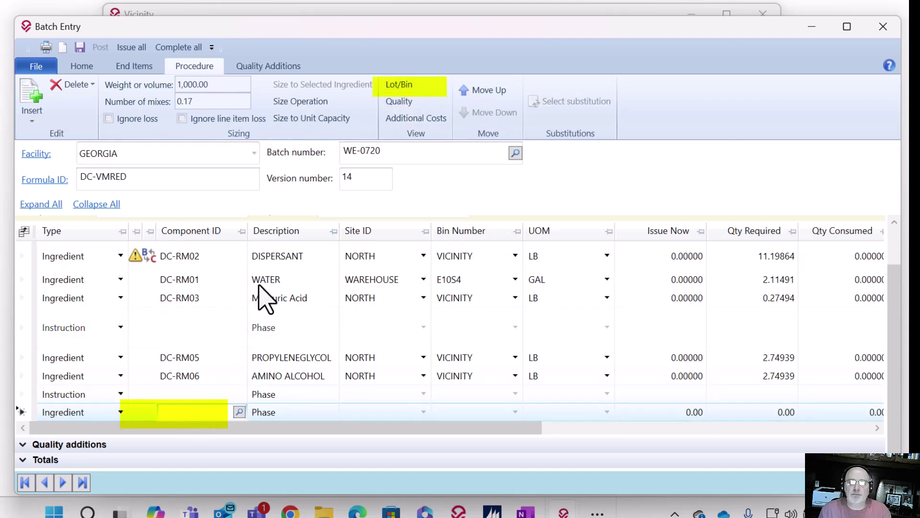
click(397, 87)
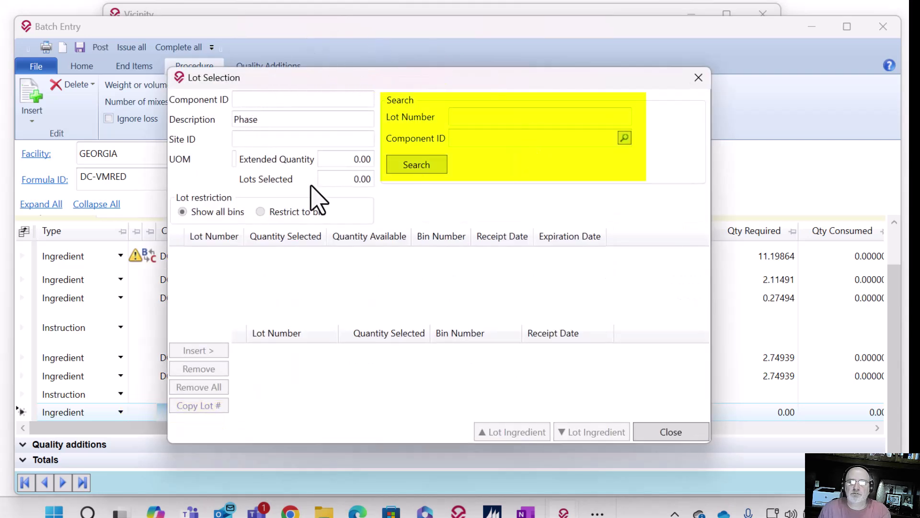
click(482, 117)
text(AAA)
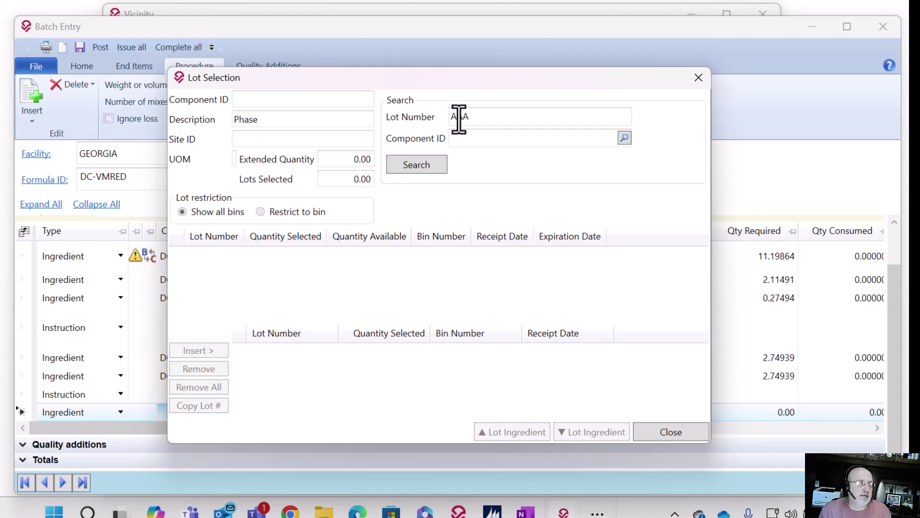
click(445, 173)
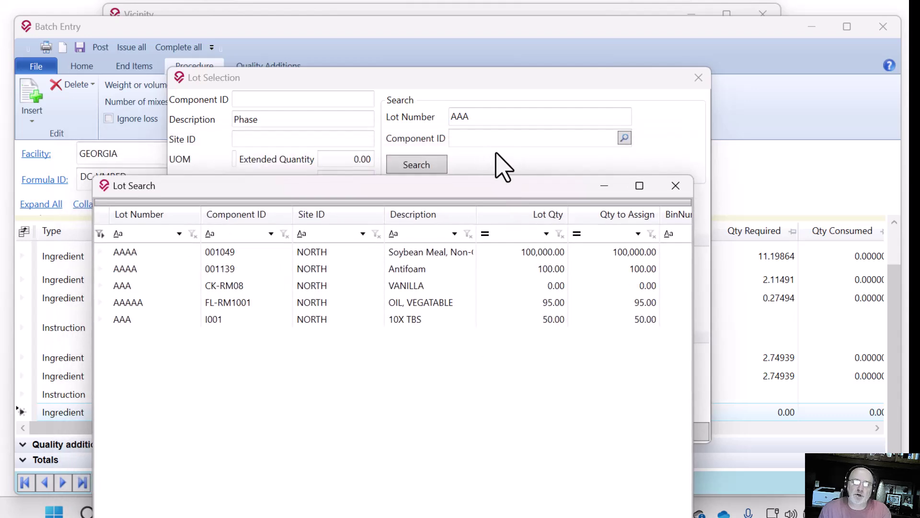
Assign a quantity of 5 from lot AAAAA of FL-RM1001 vegetable oil to the ingredient line, accepting the threshold warning
drag(493, 187, 502, 58)
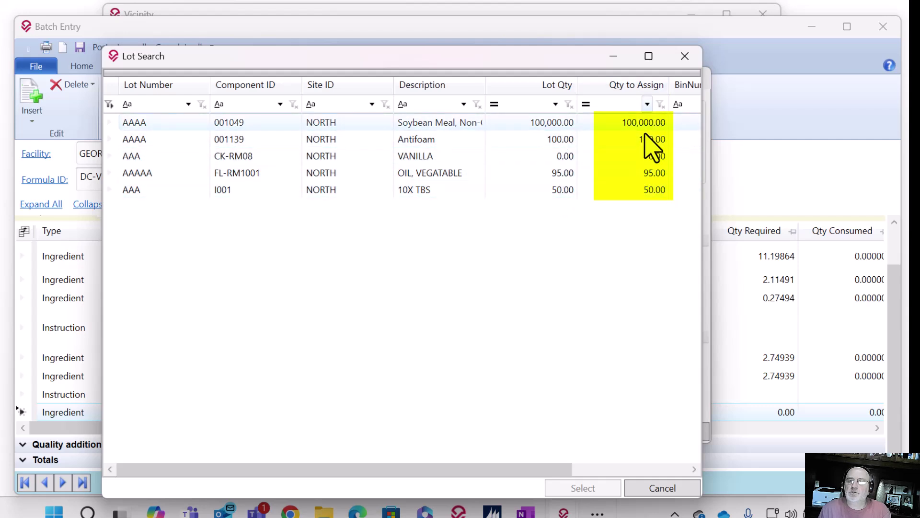
click(642, 174)
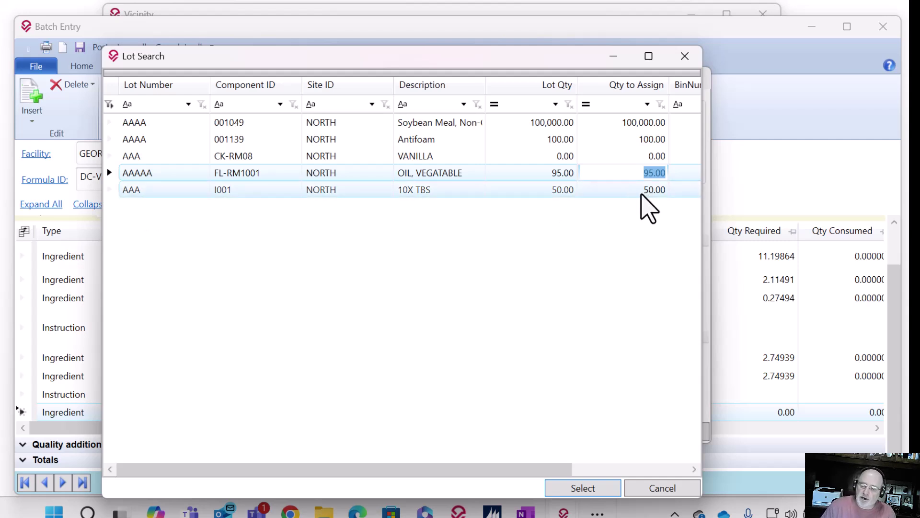
text(5.)
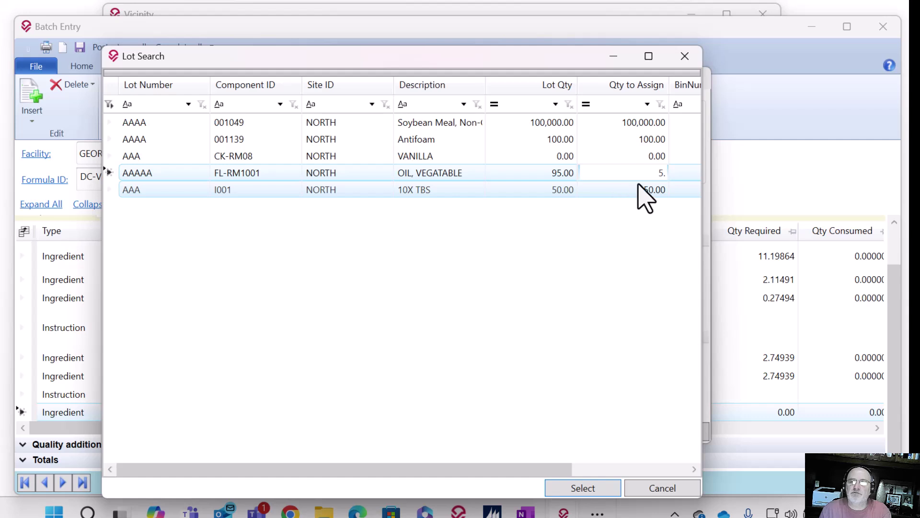
key(Up)
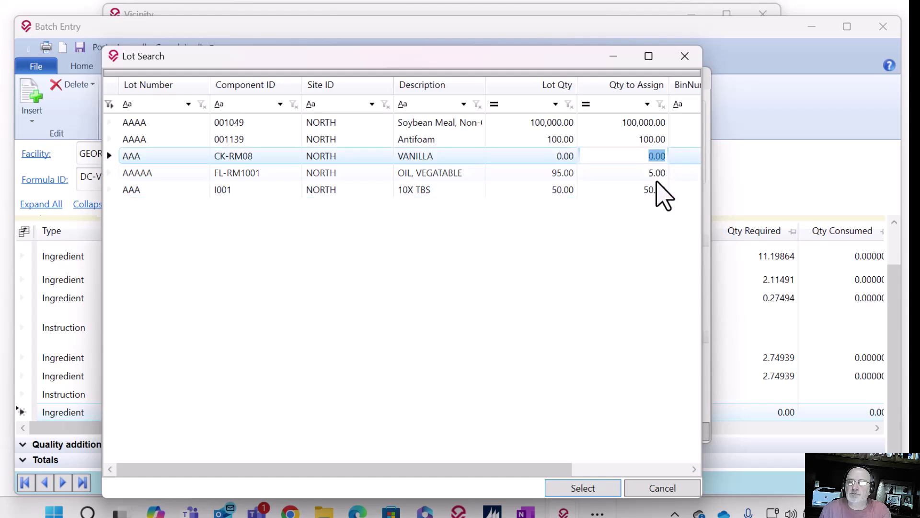
click(652, 174)
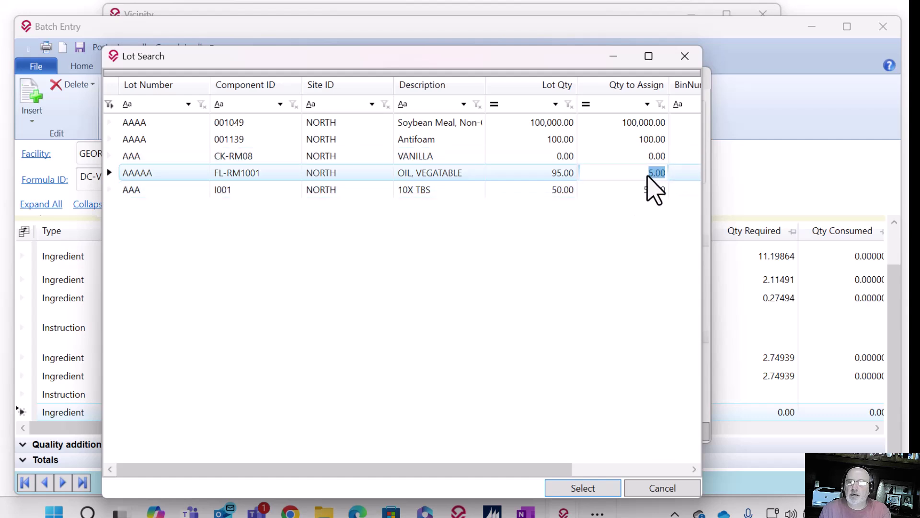
click(594, 486)
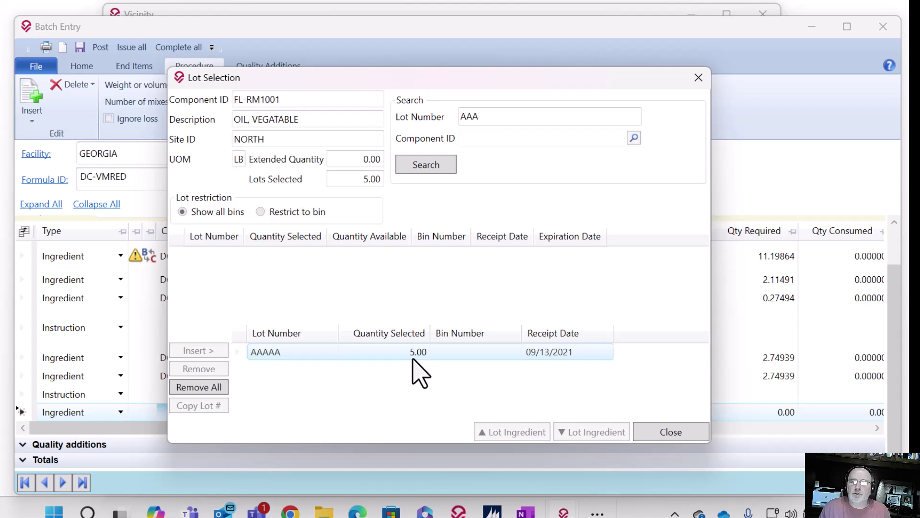
click(671, 432)
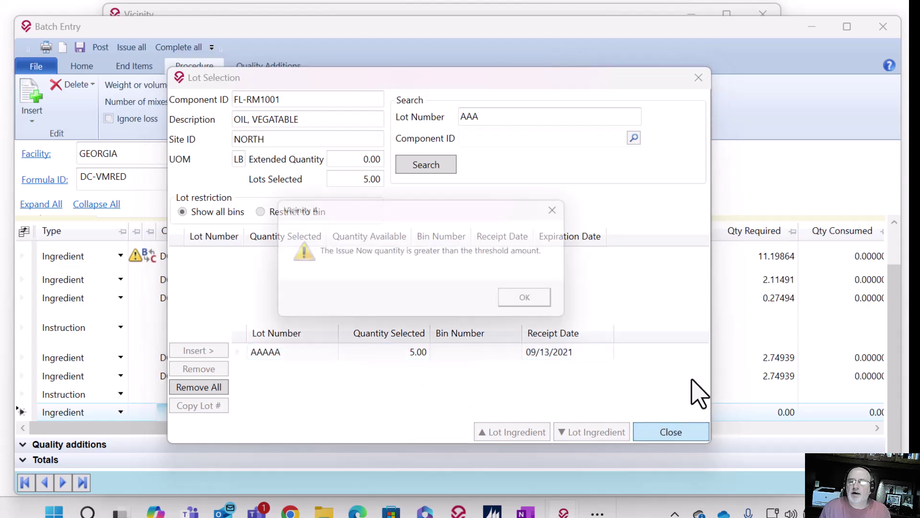
click(534, 302)
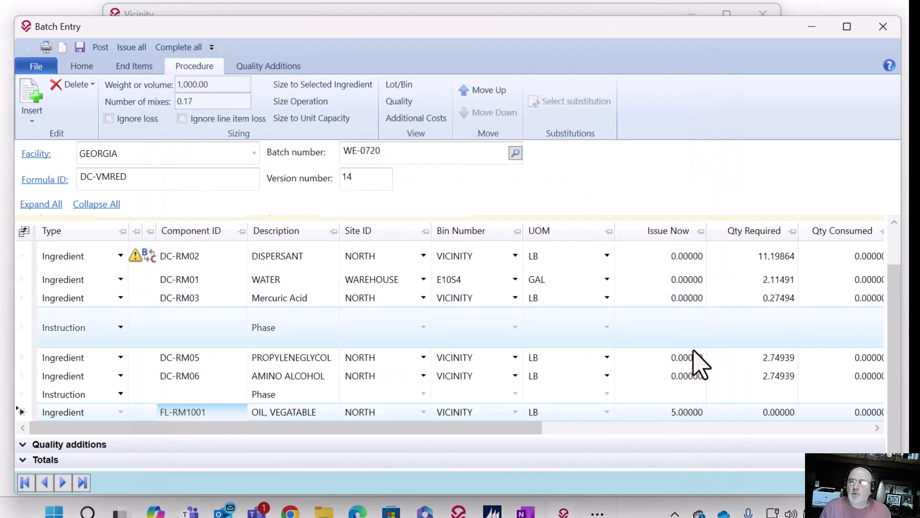
Review the lot selection of the FL-RM1001 ingredient line, close it, and minimize the Batch Entry window
click(697, 414)
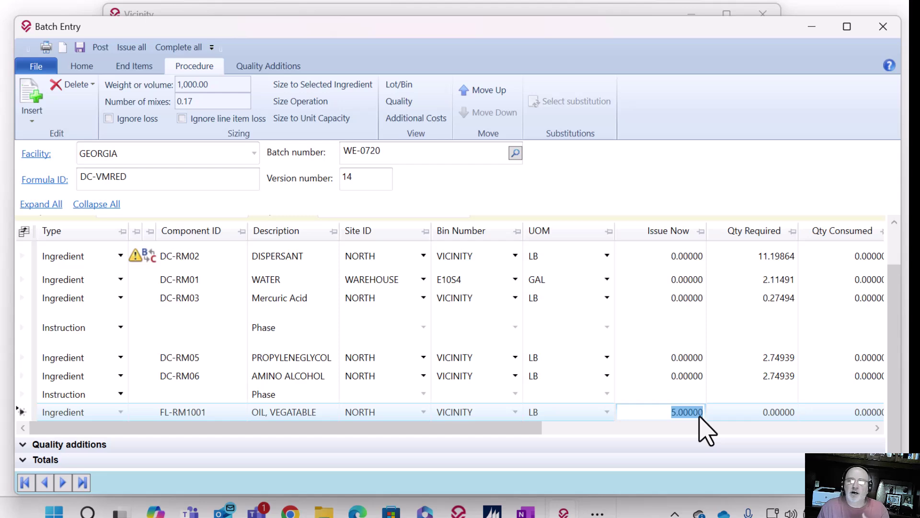
click(399, 86)
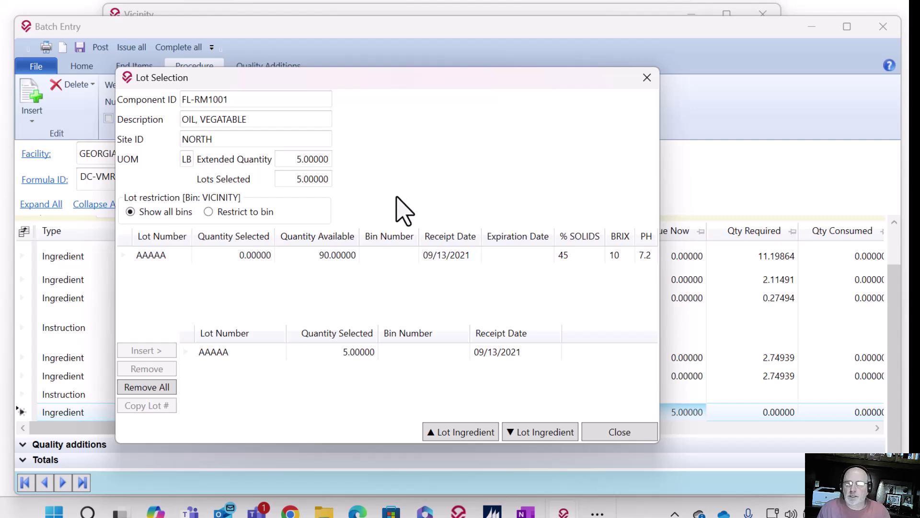
click(618, 436)
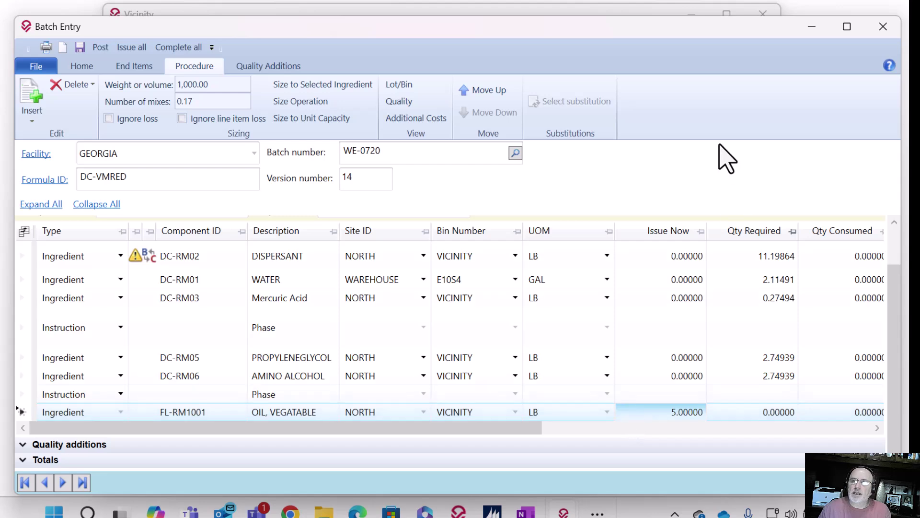
click(812, 26)
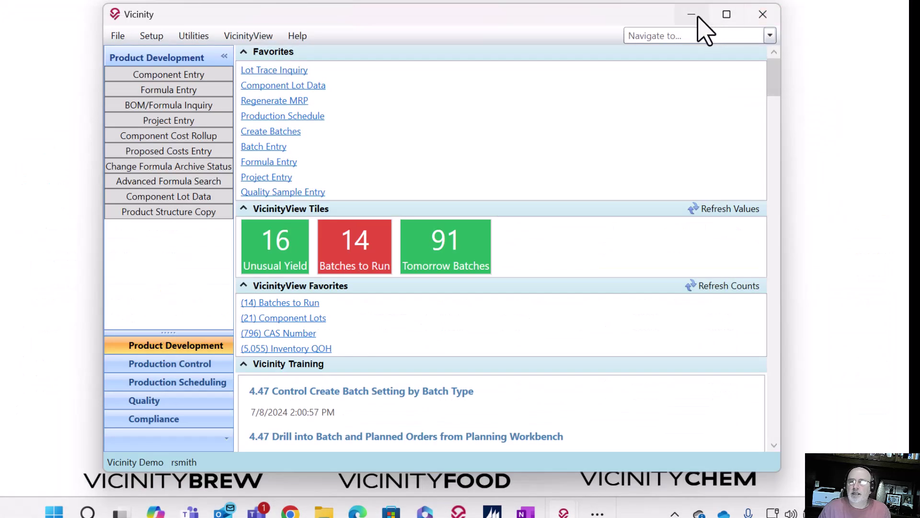